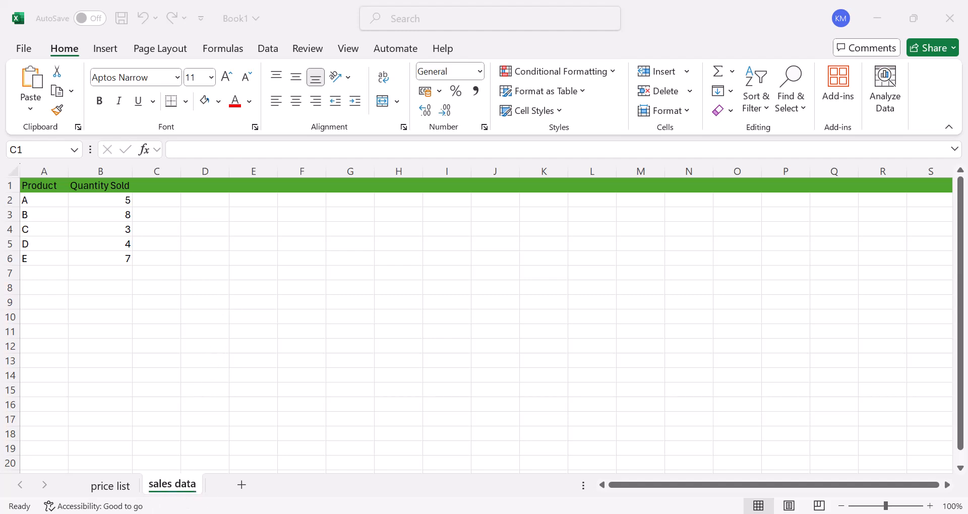
Enter the header "Total Revenue" in cell C1 of the sales data sheet.
click(115, 488)
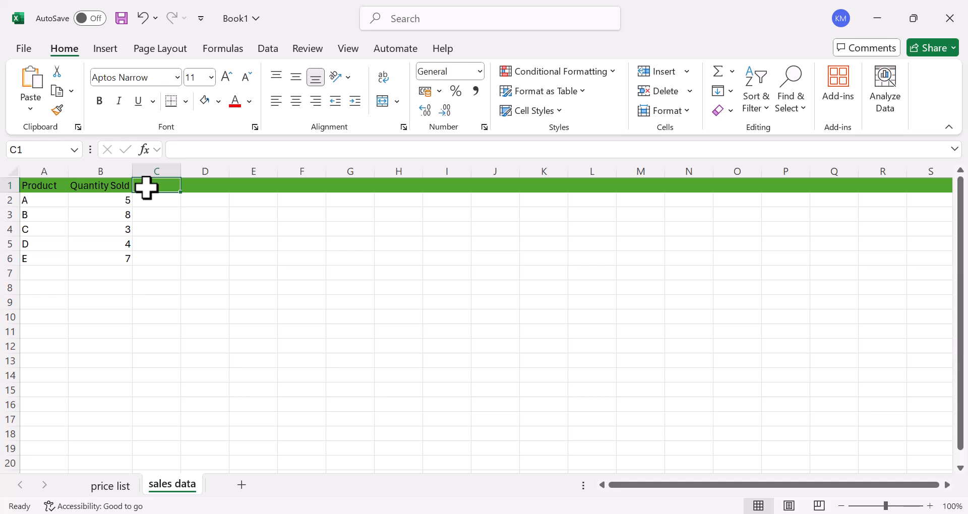
text(T)
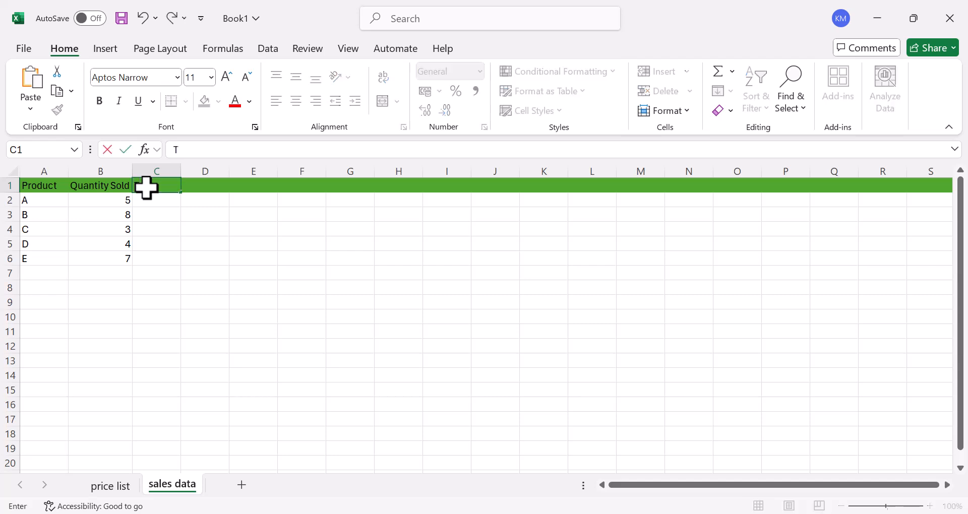
text(otal Revenuse)
key(BackSpace)
key(BackSpace)
text(e)
scroll(437, 331, down, 1)
scroll(380, 322, up, 1)
click(273, 348)
Check the prices on the price list sheet, and widen column C on the sales data sheet to fit its header.
click(104, 487)
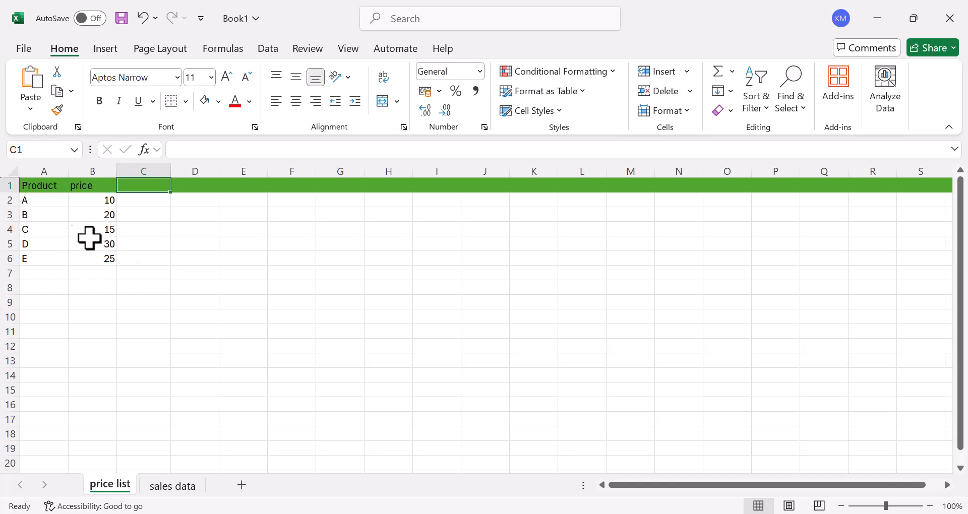
click(169, 487)
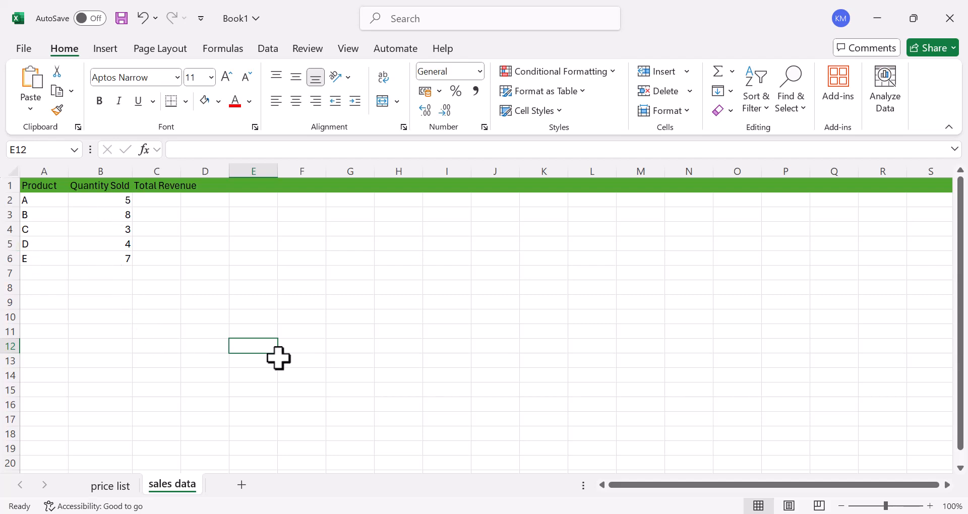
drag(183, 166, 199, 167)
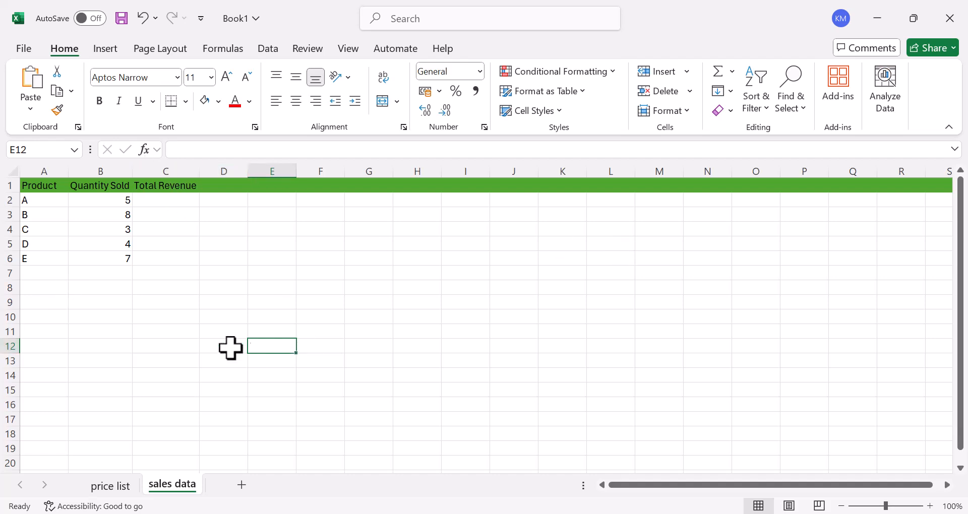
Start a VLOOKUP formula in cell C2 of the sales data sheet with A2 as the lookup value.
click(160, 199)
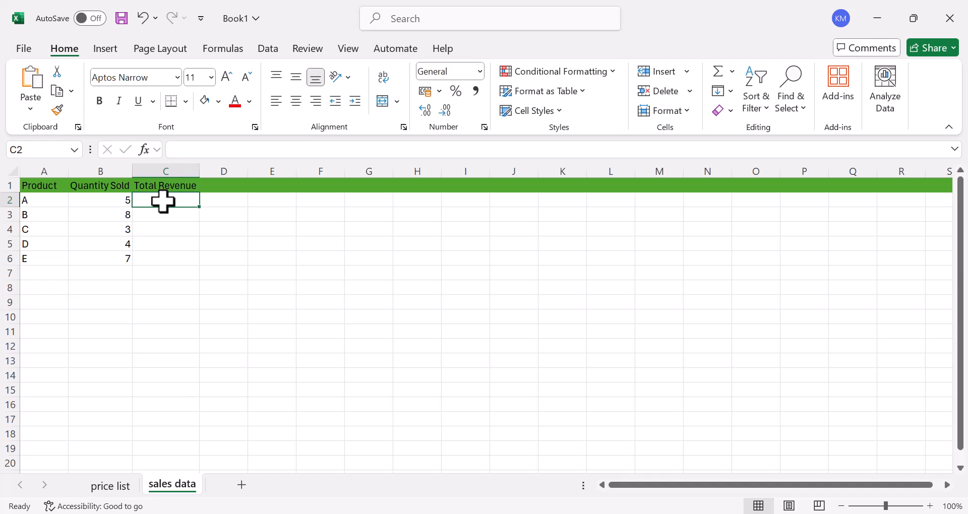
text(=)
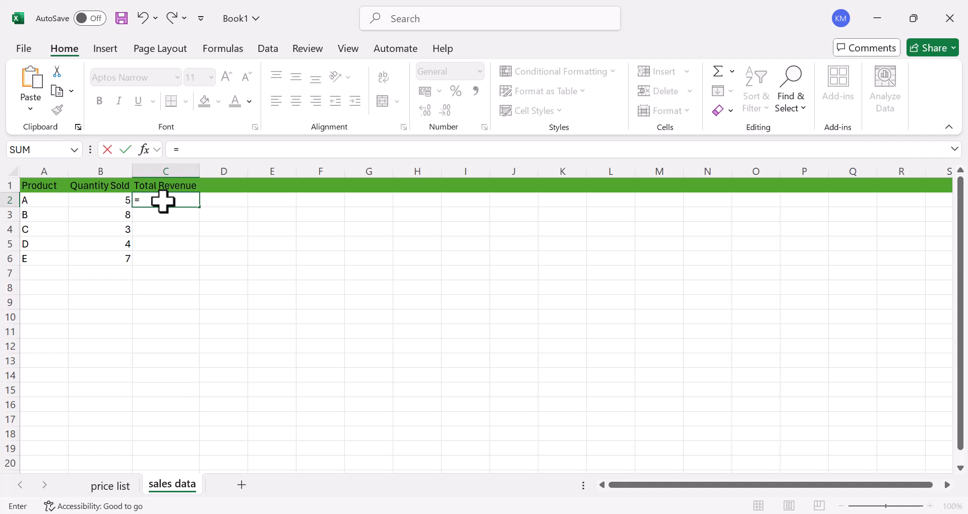
text(vlo)
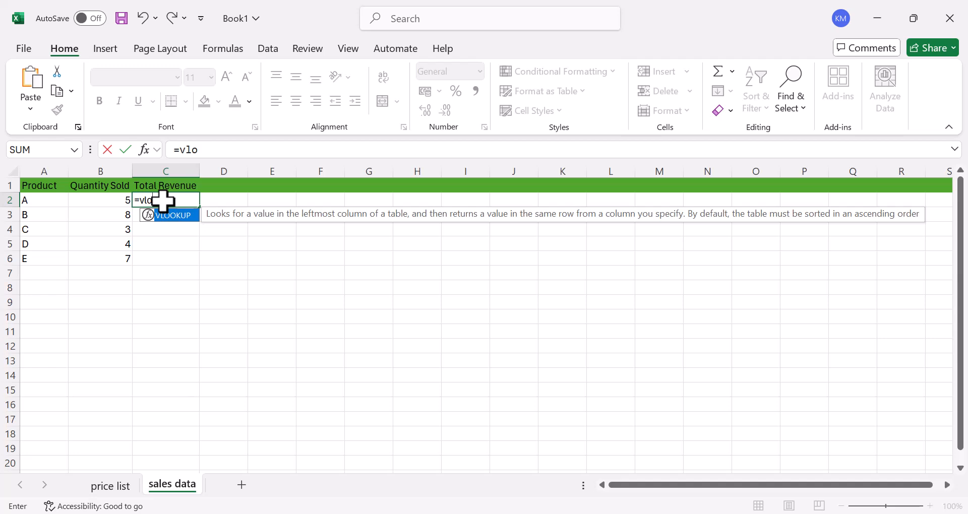
key(Tab)
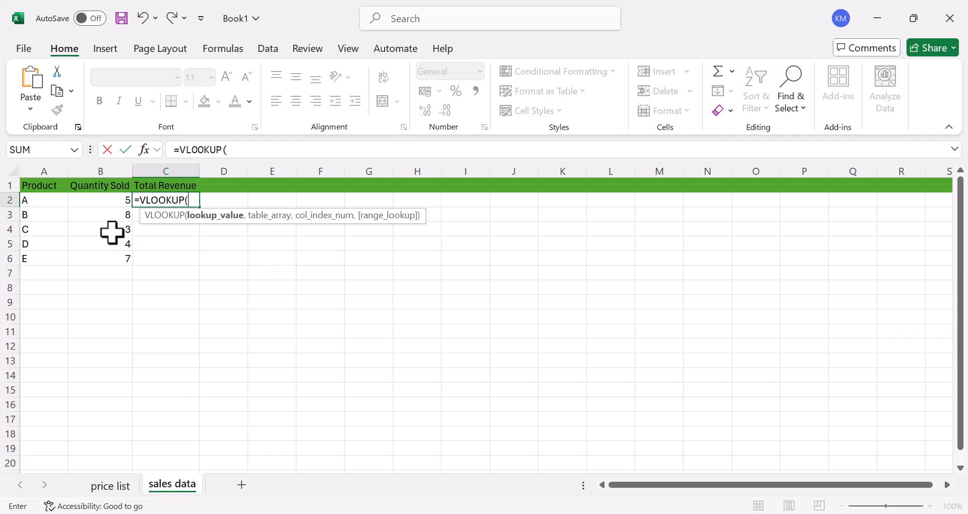
click(36, 202)
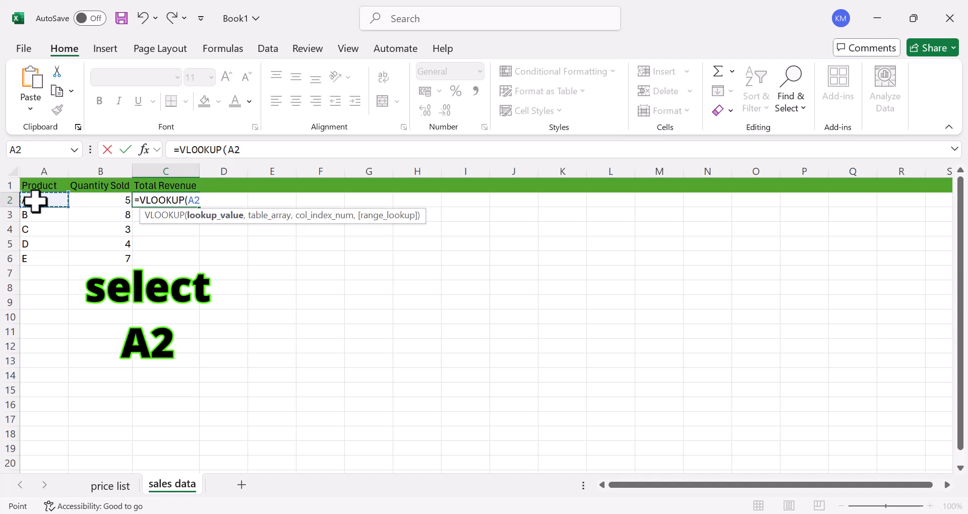
text(,)
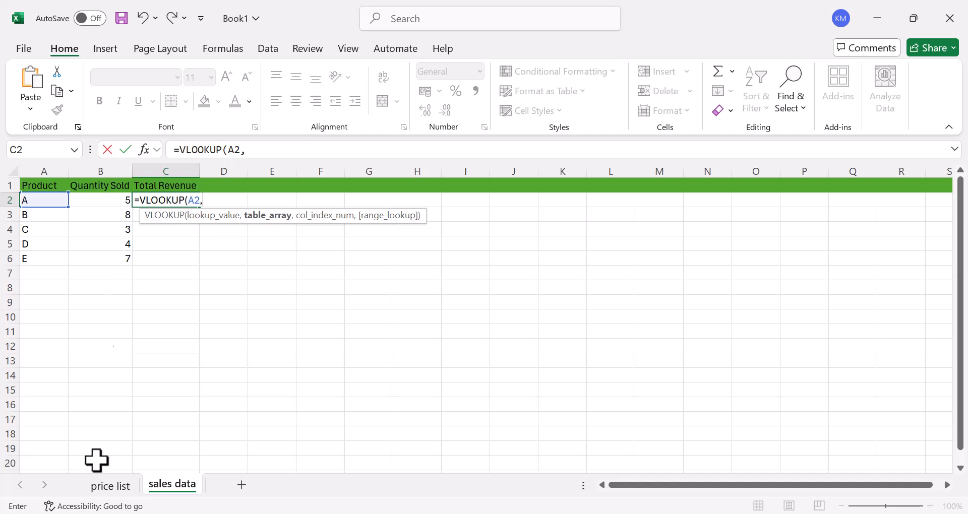
Set the VLOOKUP table array to A1:B6 on the price list sheet, with column index 2.
click(110, 486)
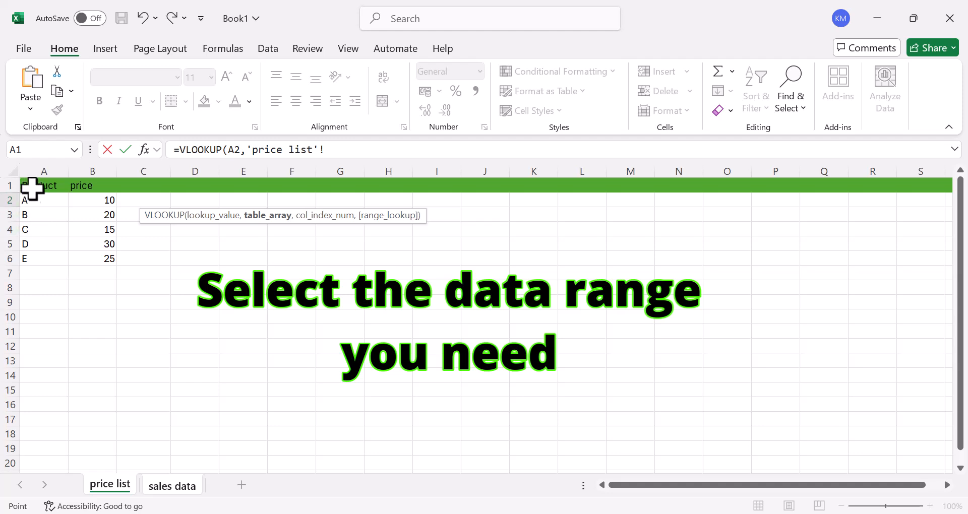
drag(32, 188, 103, 257)
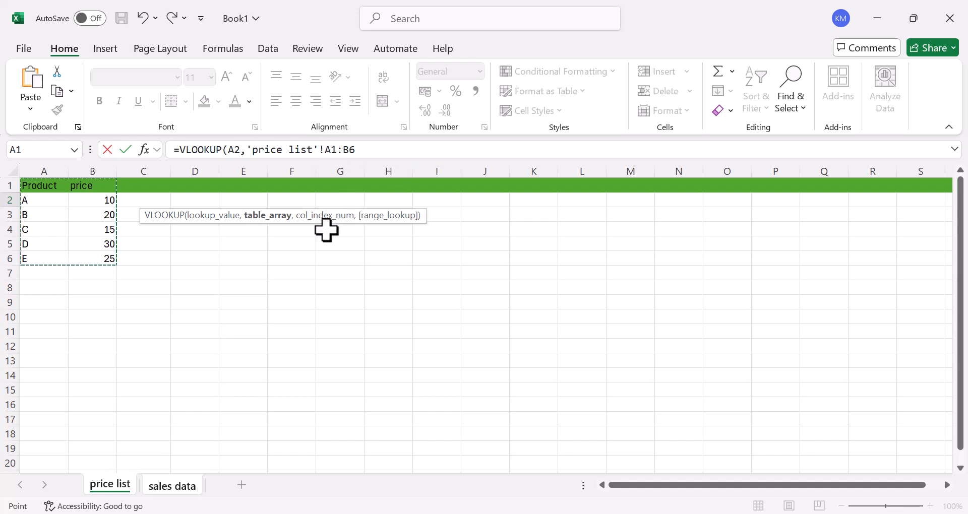
text(,)
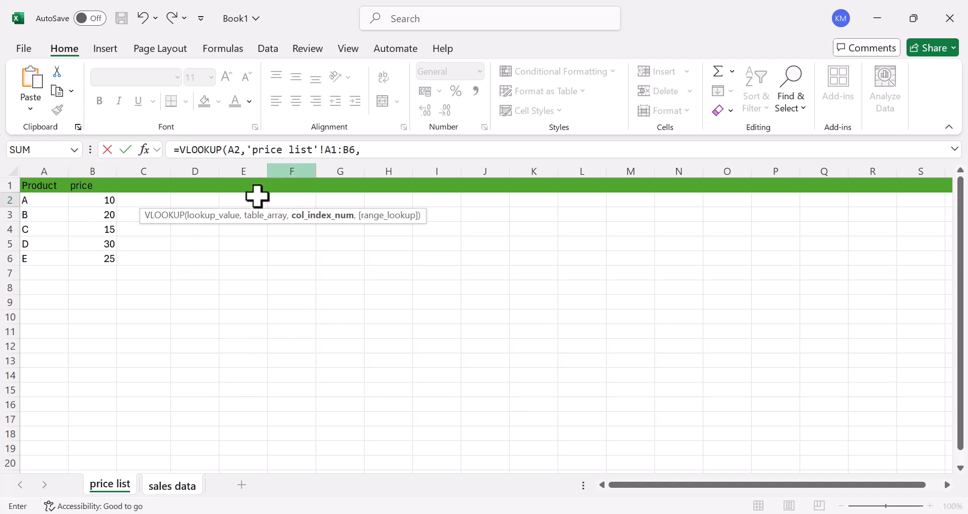
text(2)
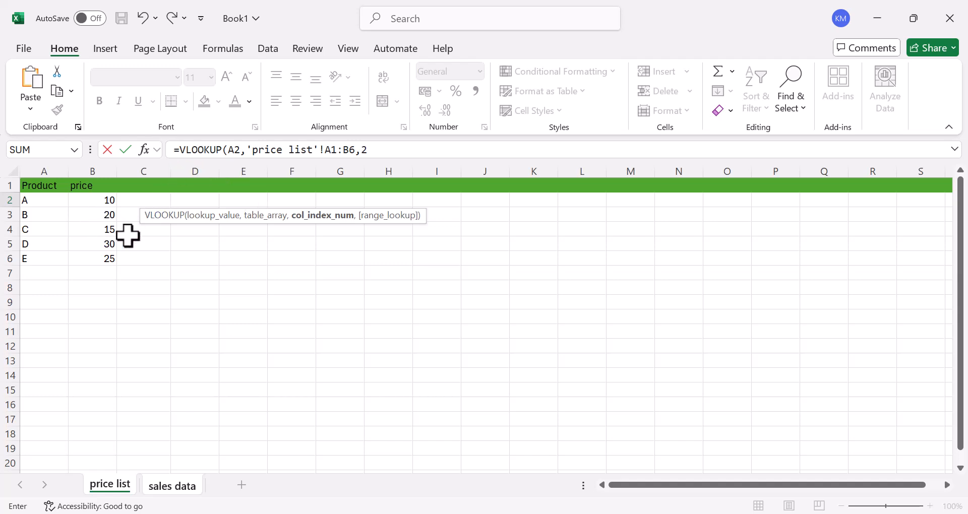
Set the VLOOKUP range lookup argument to FALSE for an exact match and close the function's parentheses.
text(,)
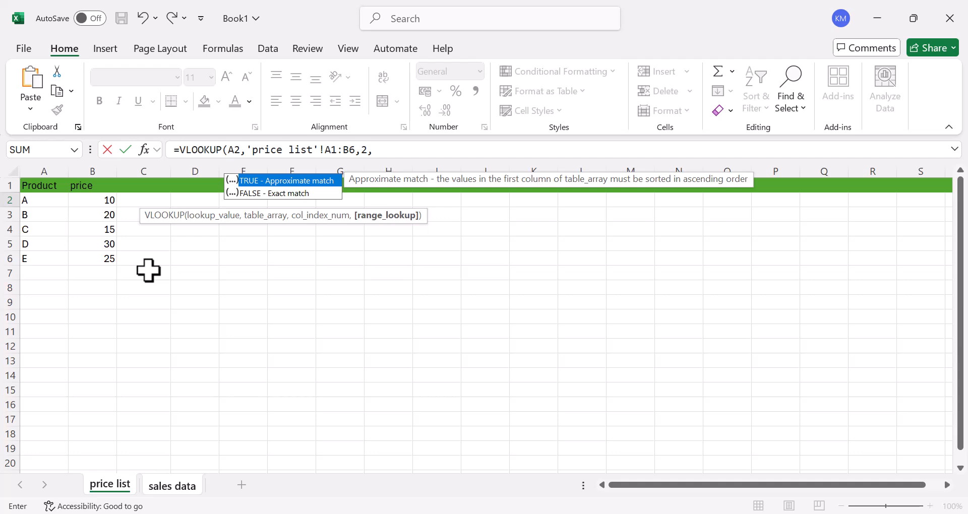
text(false)
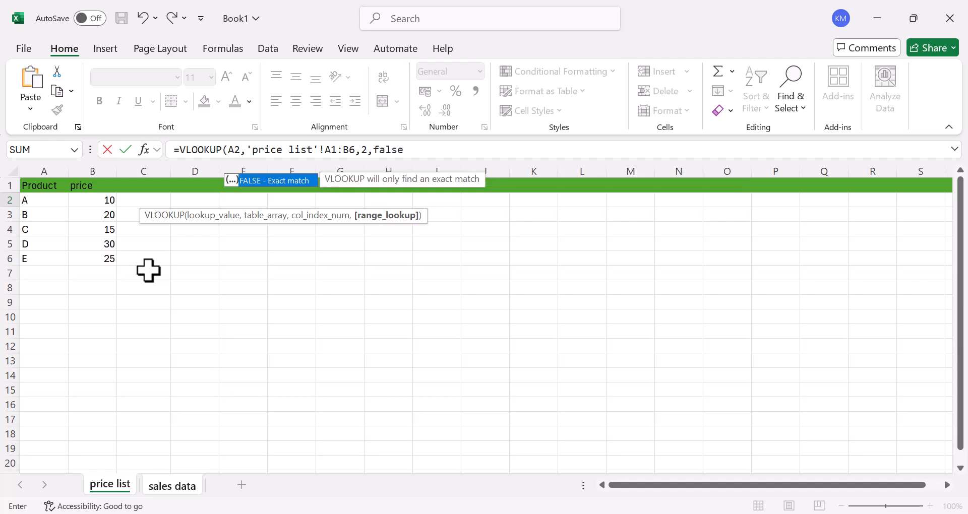
key(BackSpace)
key(BackSpace)
key(BackSpace)
key(BackSpace)
key(BackSpace)
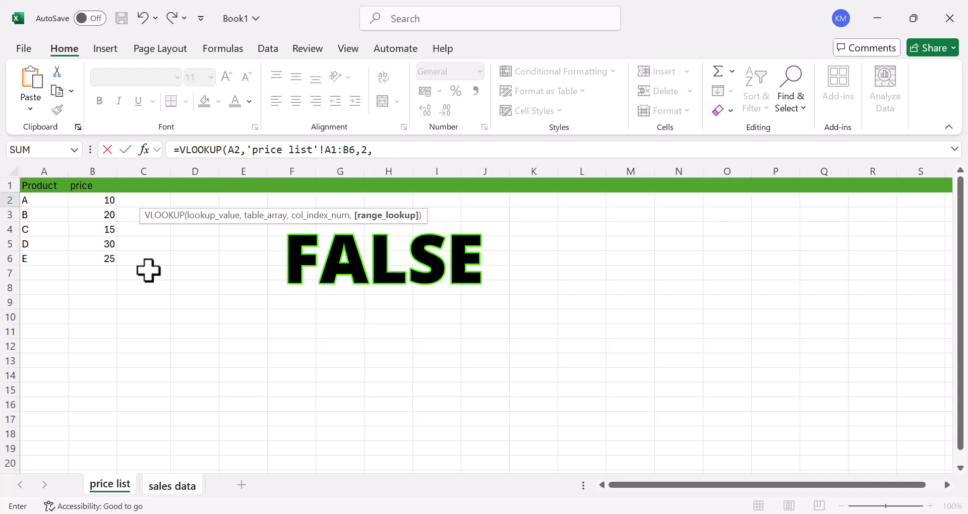
text(FALSE)
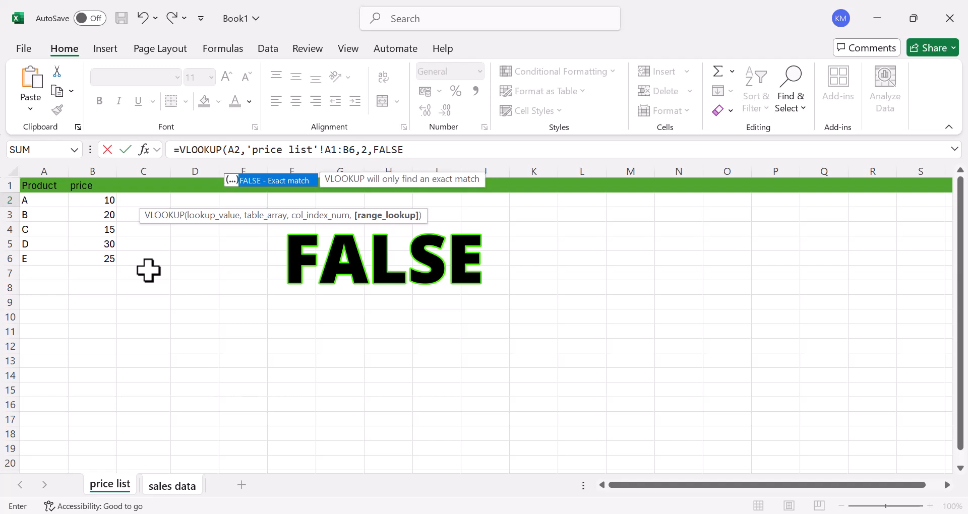
text())
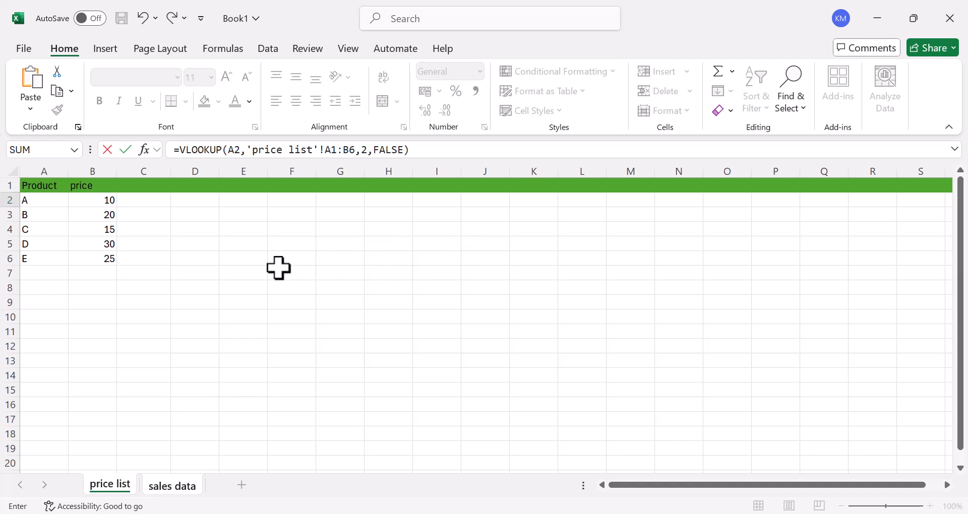
Multiply the VLOOKUP result by cell B2 of the sales data sheet and commit the formula.
click(413, 155)
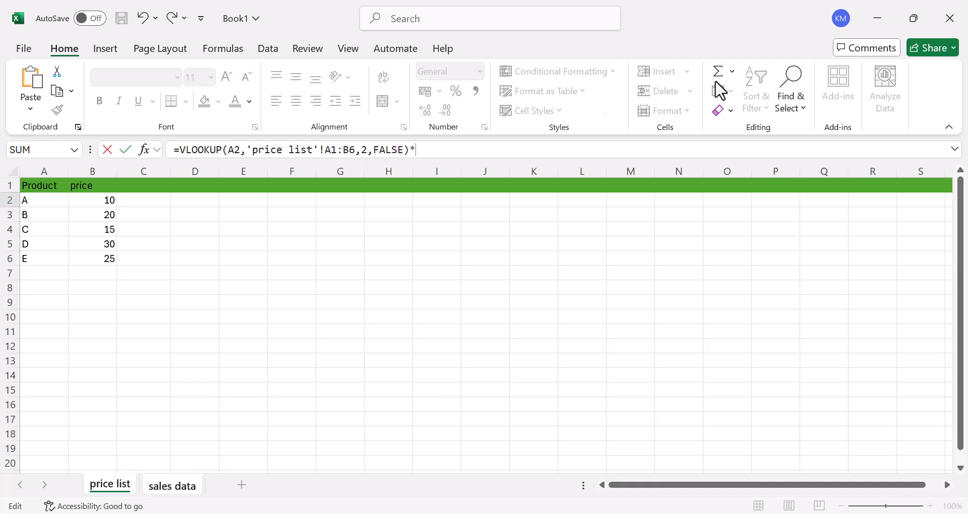
click(168, 487)
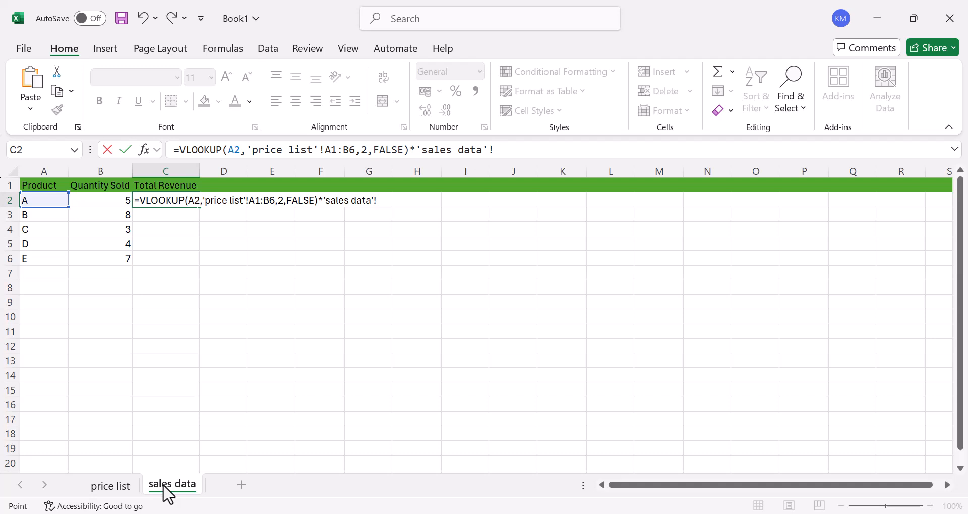
click(104, 201)
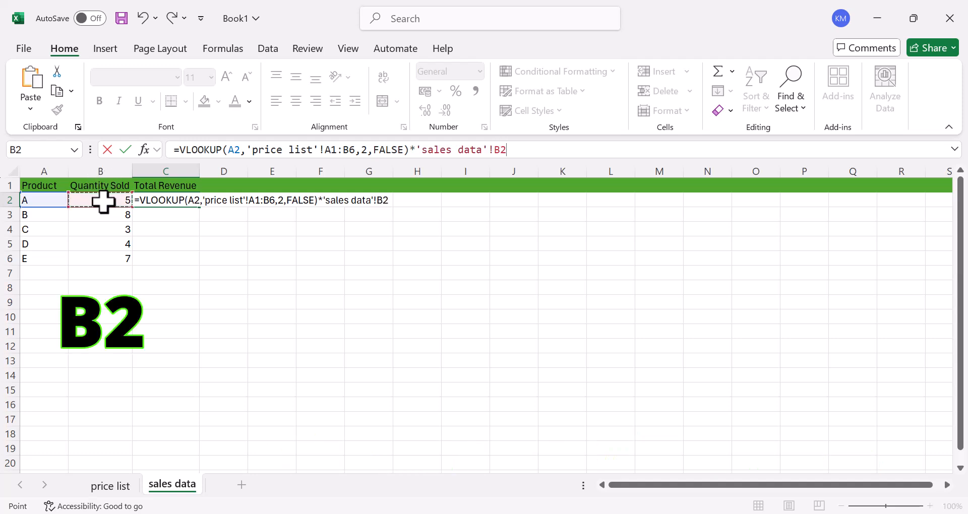
key(Return)
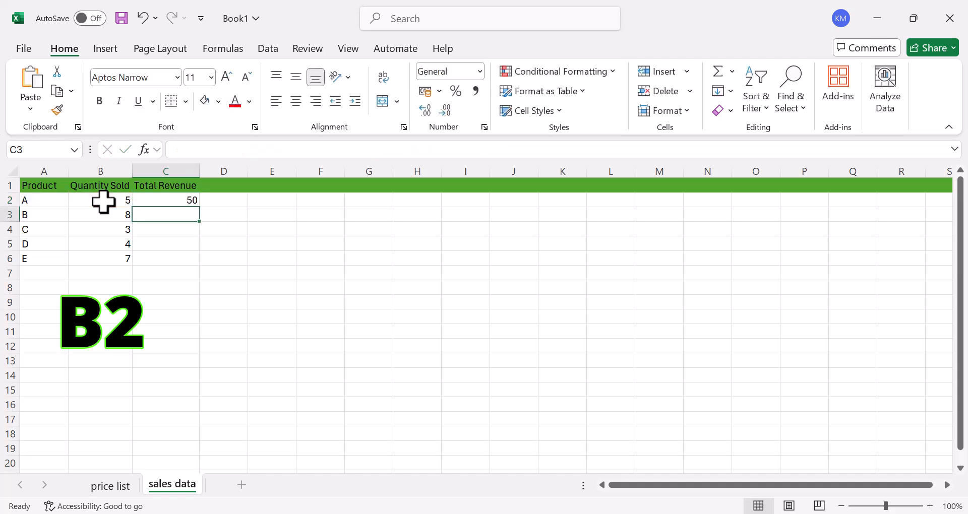
Fill the Total Revenue formula from C2 down to C6.
click(183, 200)
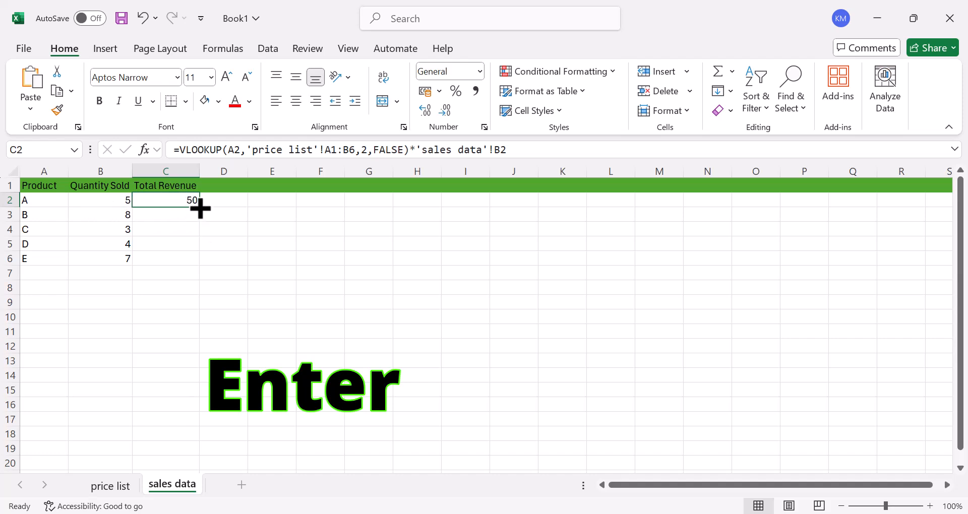
drag(200, 208, 209, 266)
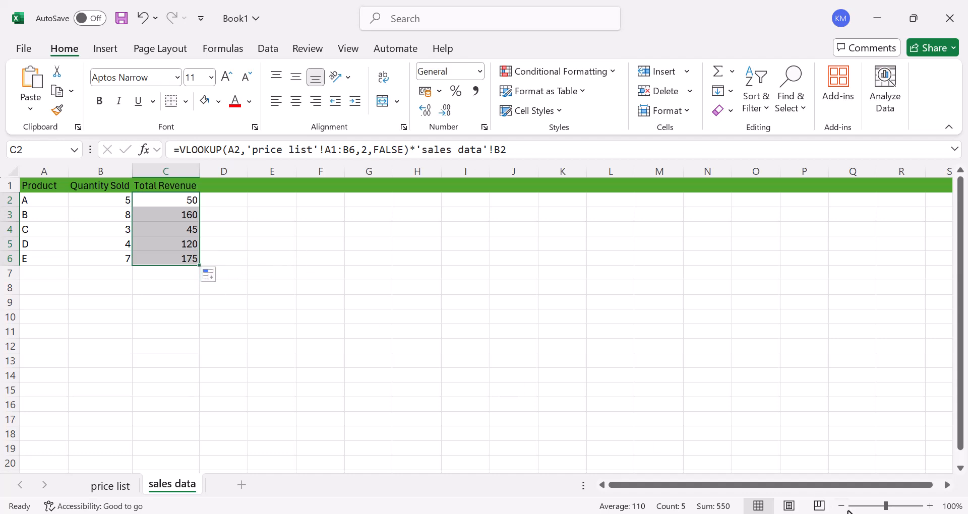
click(857, 494)
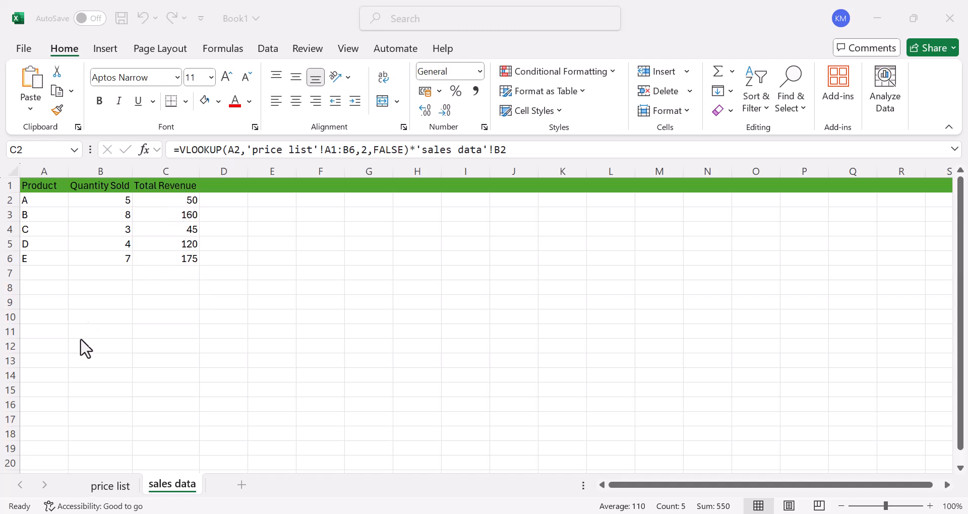
Compare the product prices on the price list sheet with the quantities and total revenues on the sales data sheet.
click(110, 488)
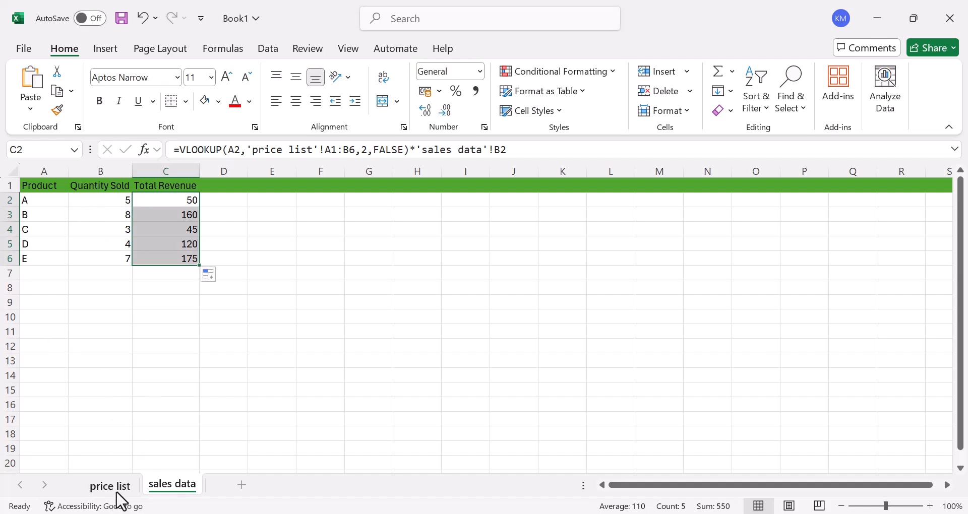
click(117, 495)
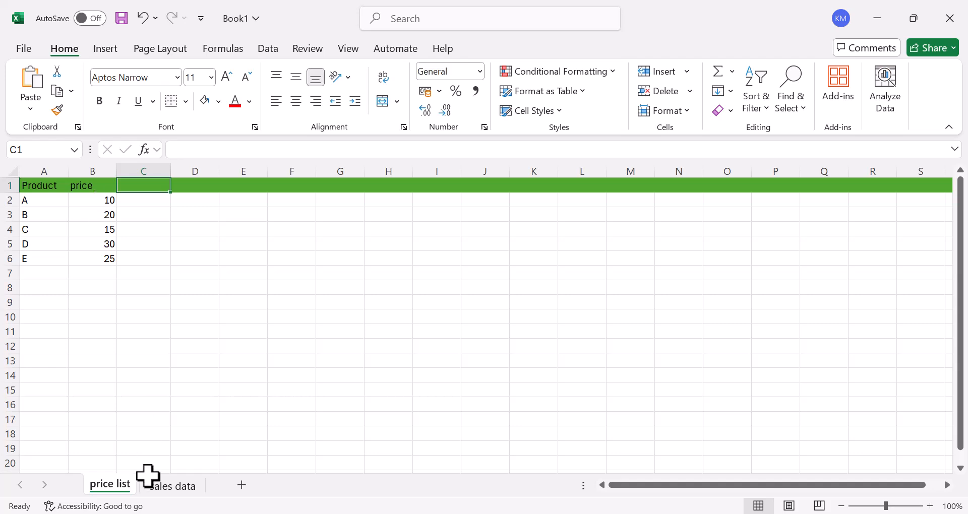
click(180, 485)
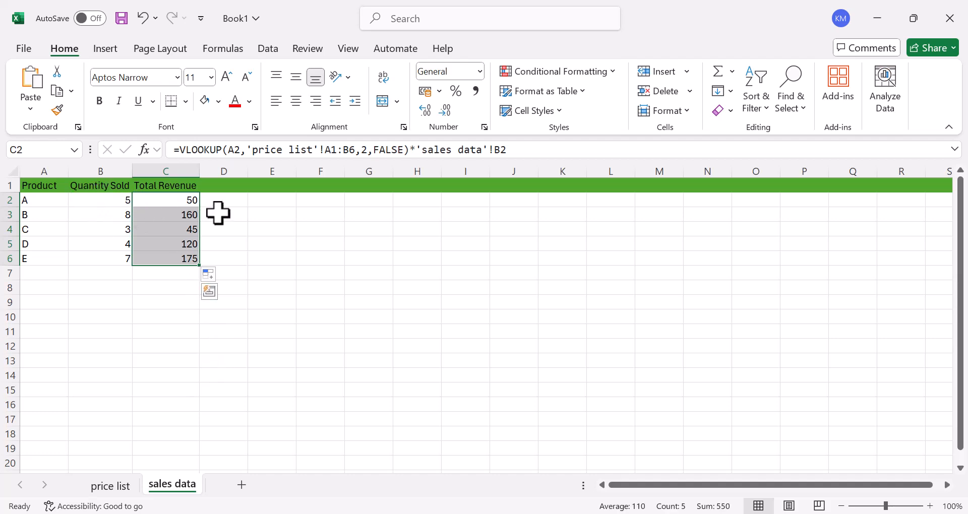
click(117, 486)
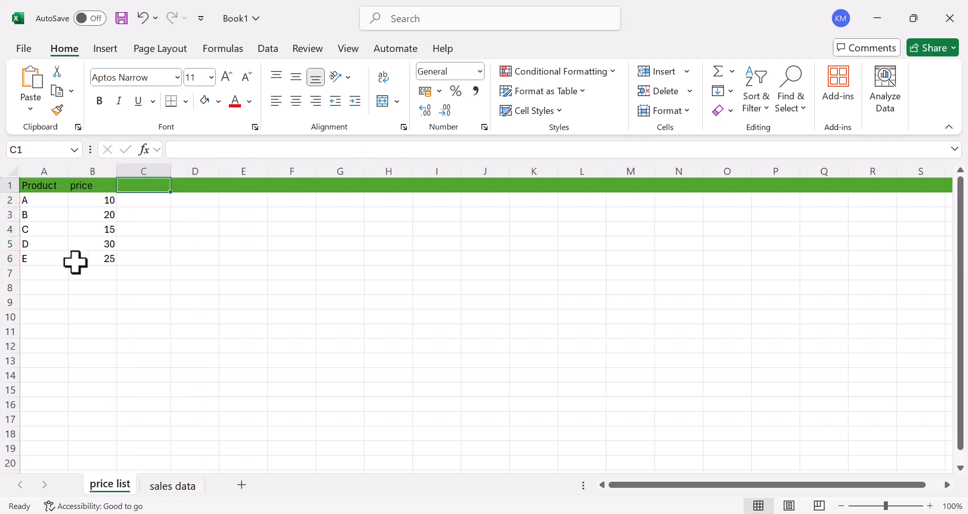
click(173, 486)
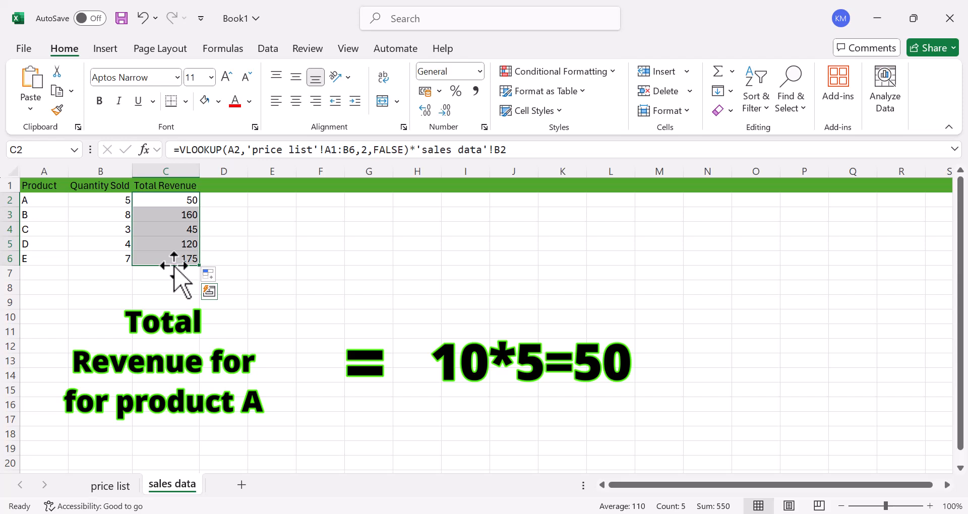
click(430, 360)
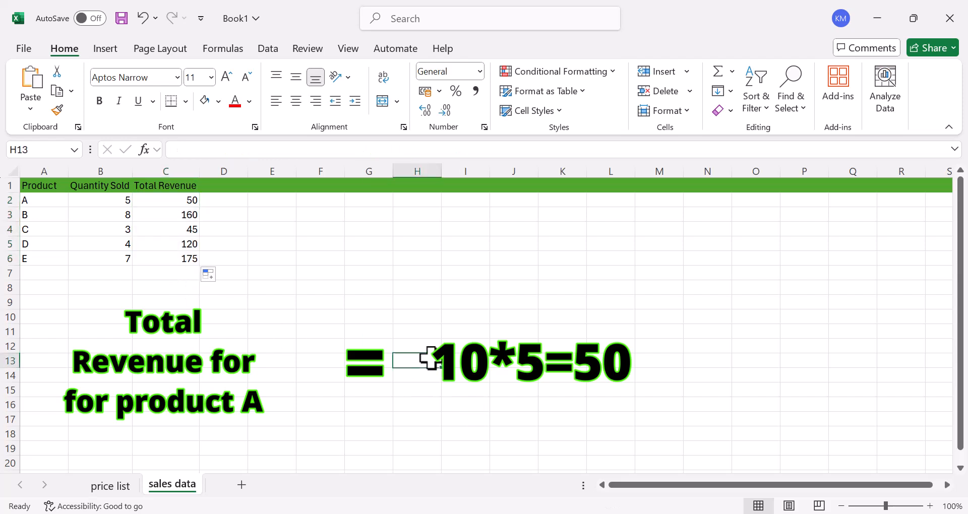